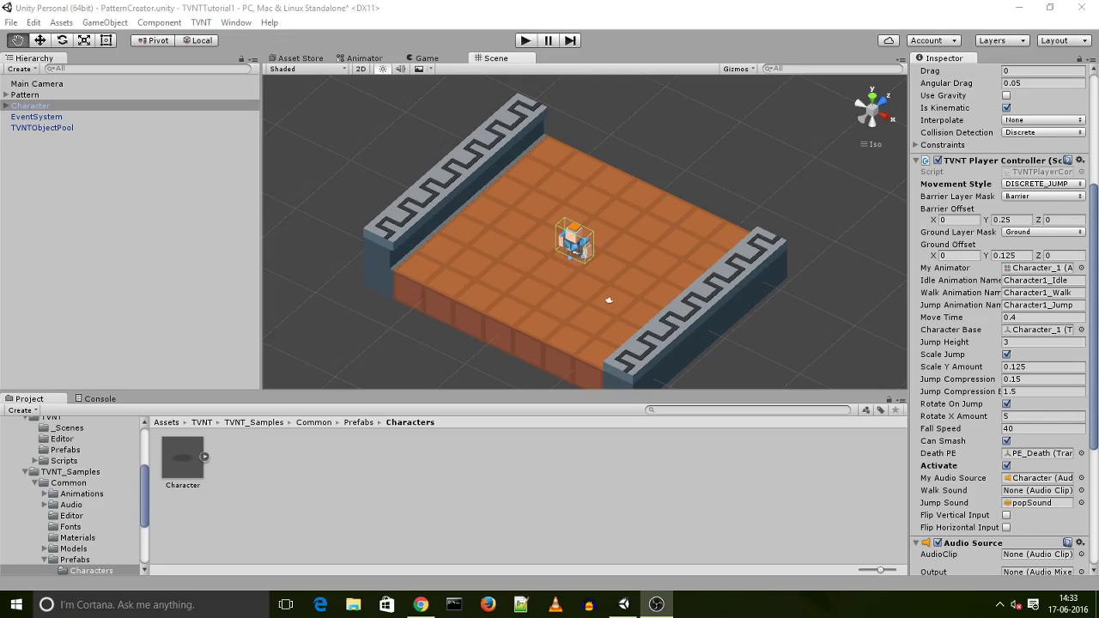
- Collapse the sample folders and open Assets/TVNT/TVNT/_Scenes to list its two scenes
{"action": "left_click", "coordinate": [23, 418]}
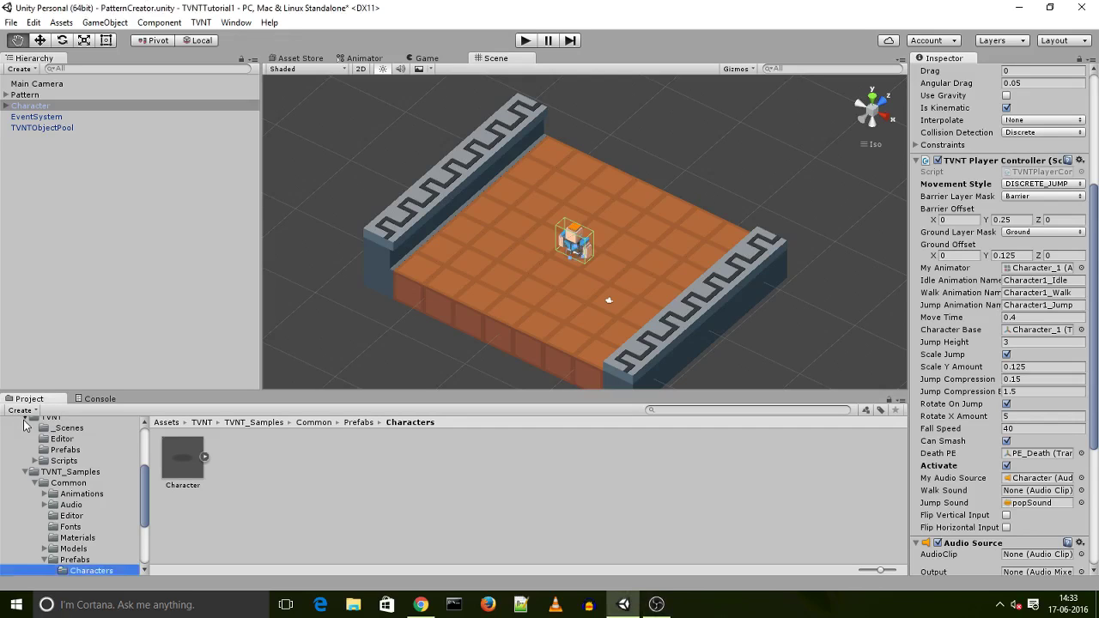
{"action": "left_click", "coordinate": [24, 439]}
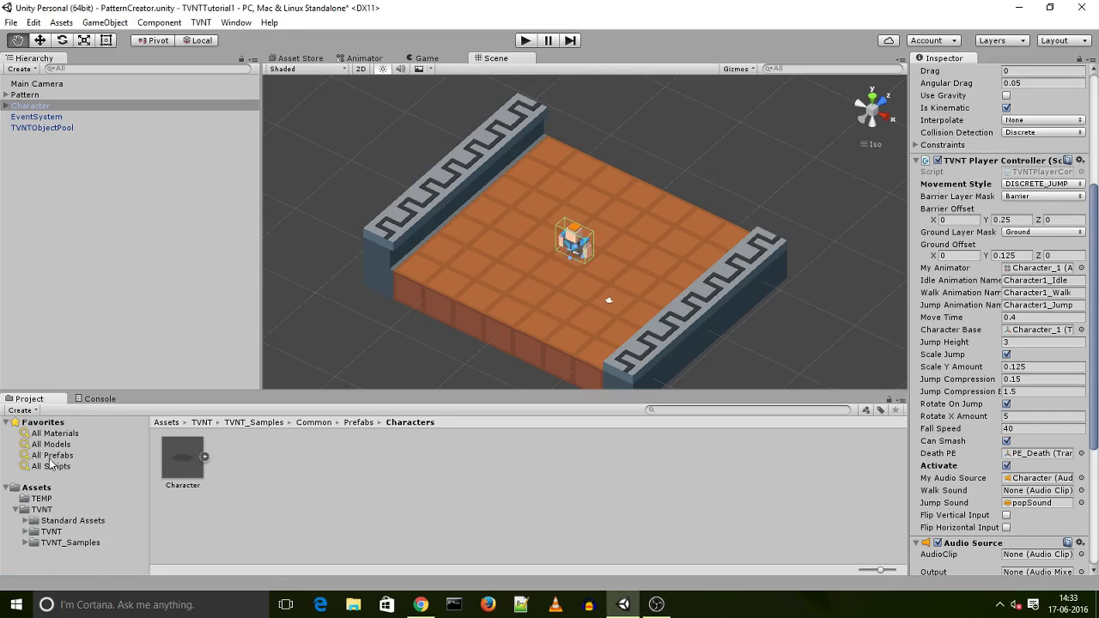
{"action": "left_click", "coordinate": [42, 499]}
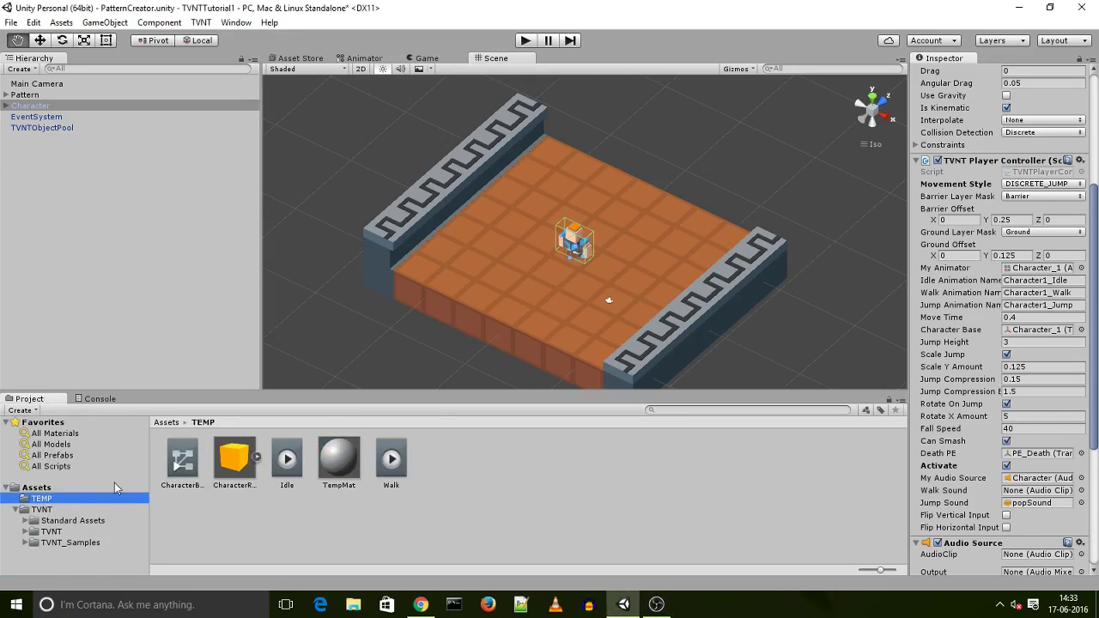
{"action": "left_click", "coordinate": [53, 533]}
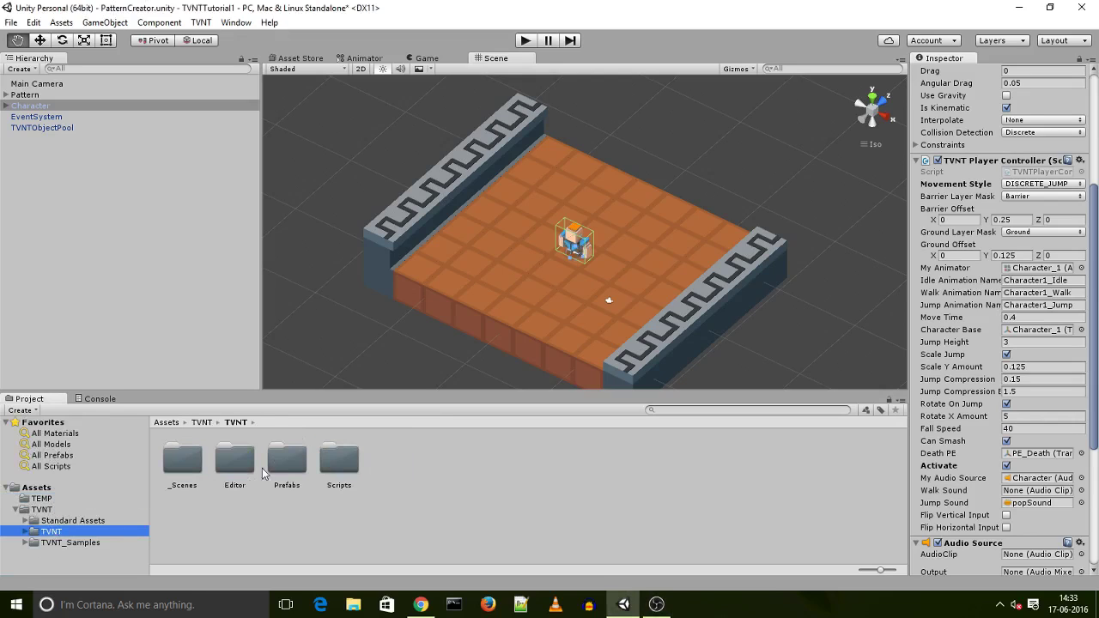
{"action": "double_click", "coordinate": [179, 469]}
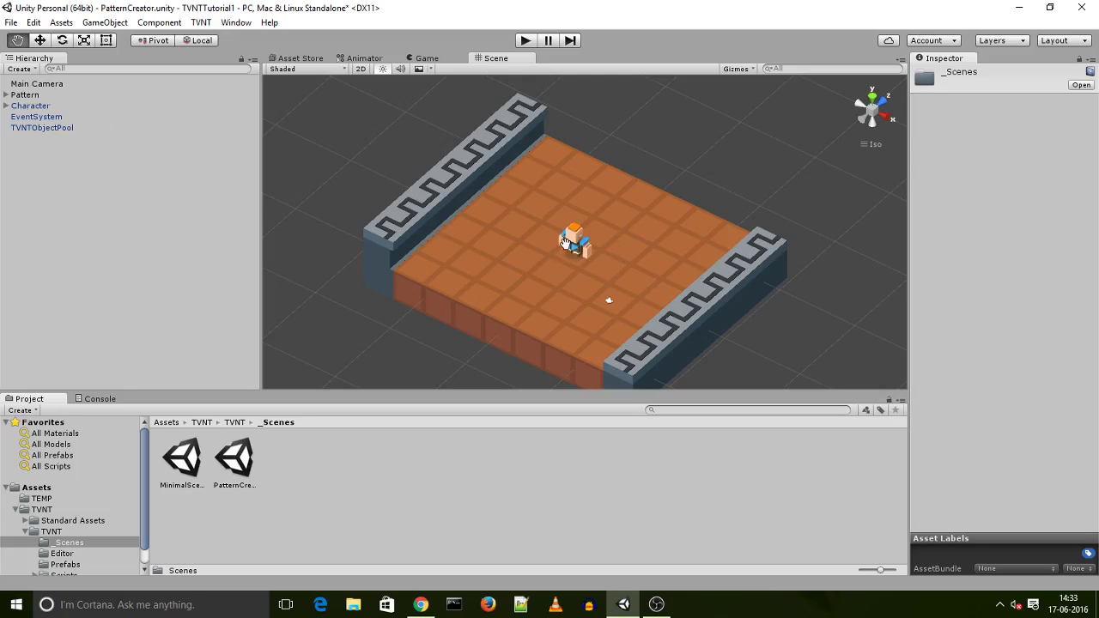
{"action": "left_click", "coordinate": [525, 41]}
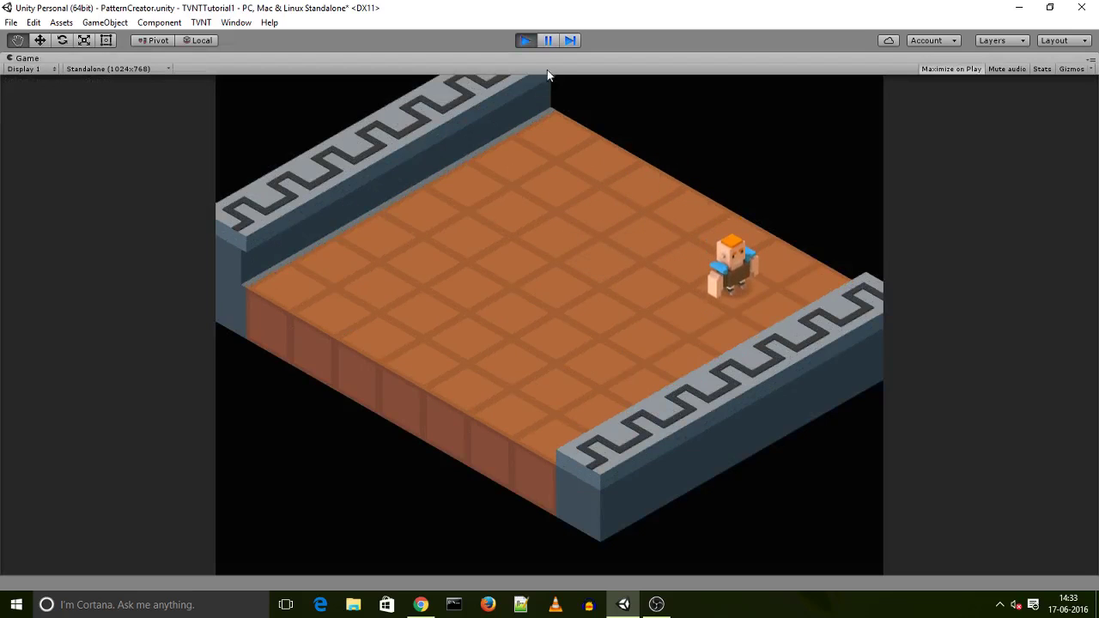
{"action": "left_click", "coordinate": [524, 40]}
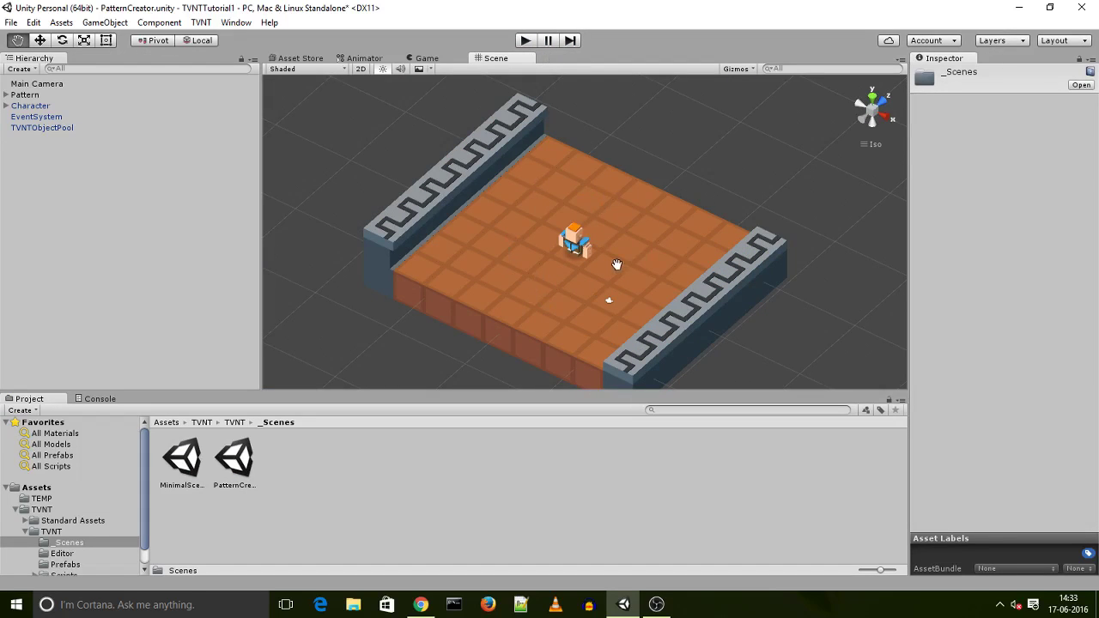
- Enable tile editing on the Pattern and erase two floor tiles to leave holes
{"action": "left_click", "coordinate": [25, 95]}
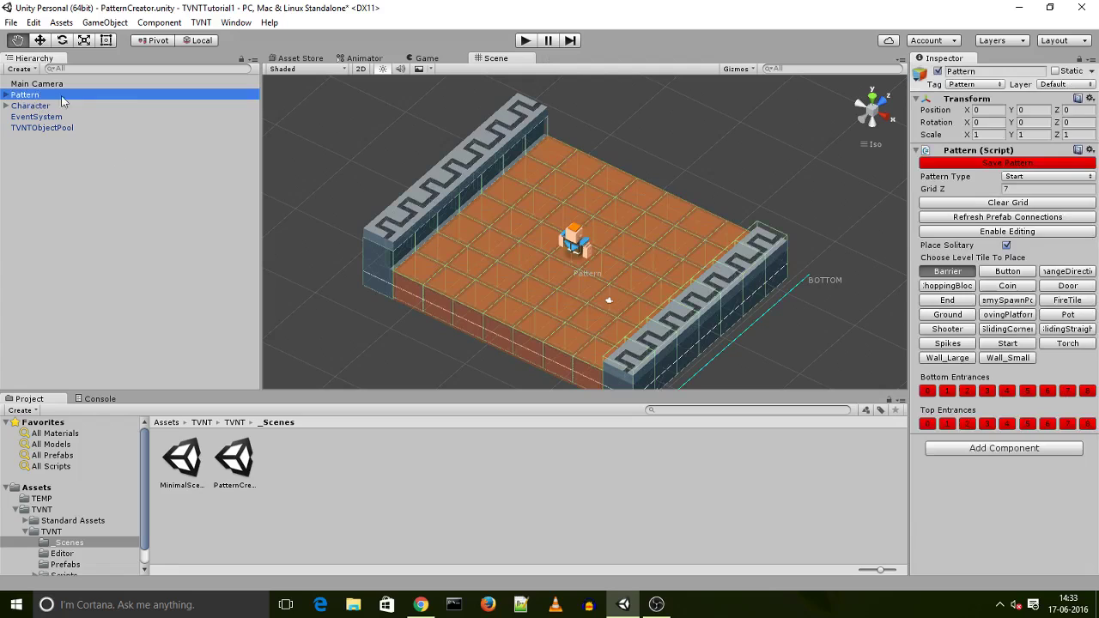
{"action": "left_click", "coordinate": [988, 231]}
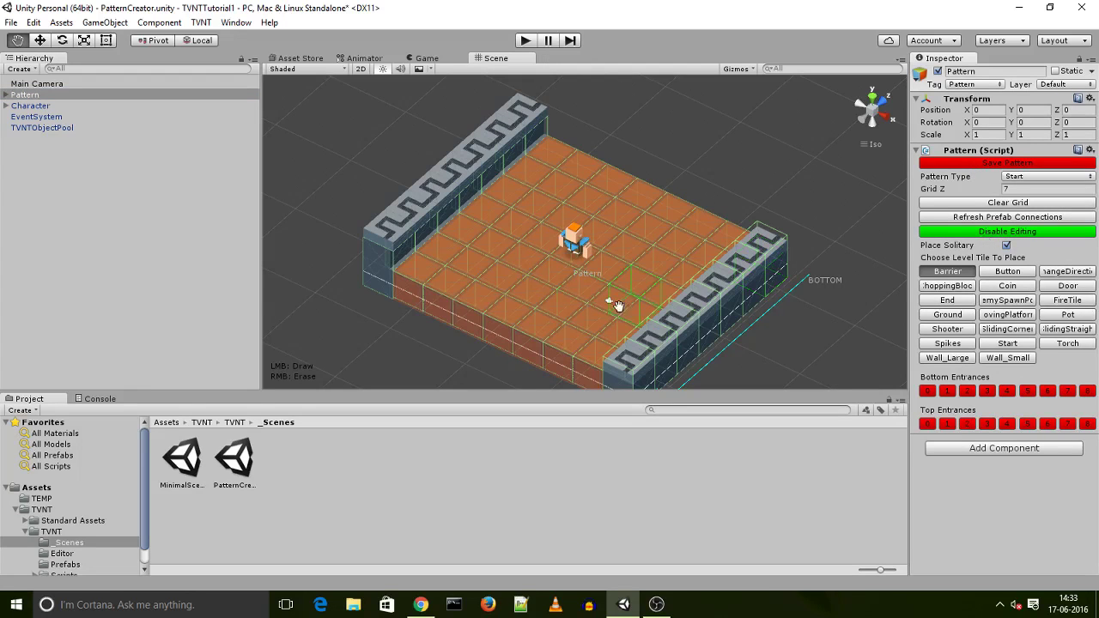
{"action": "right_click_drag", "start_coordinate": [468, 266], "coordinate": [592, 329]}
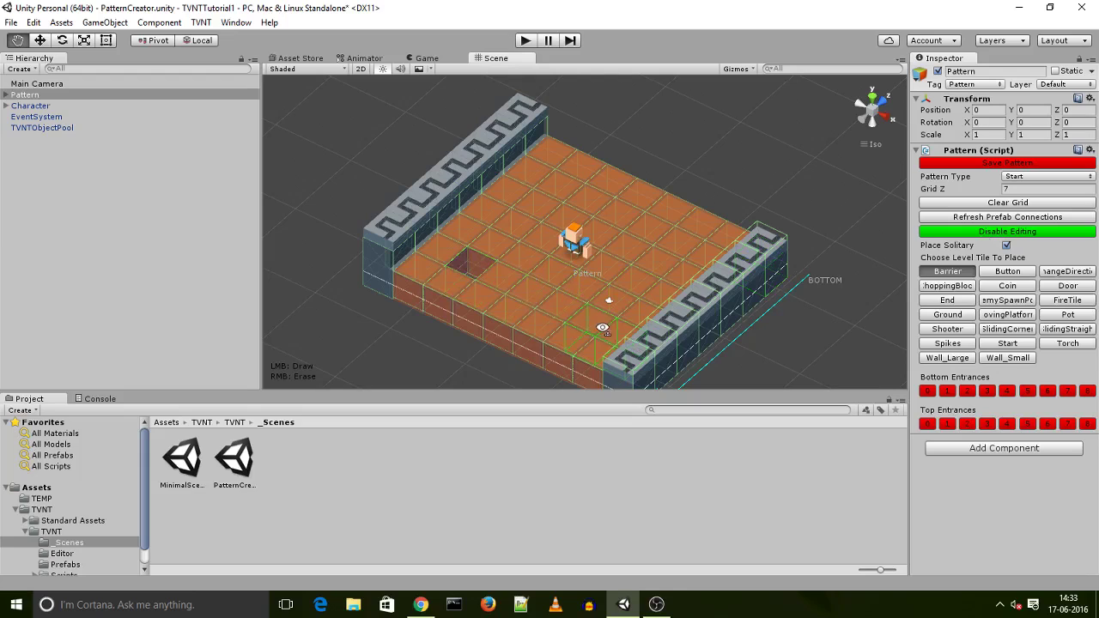
{"action": "right_click", "coordinate": [594, 324]}
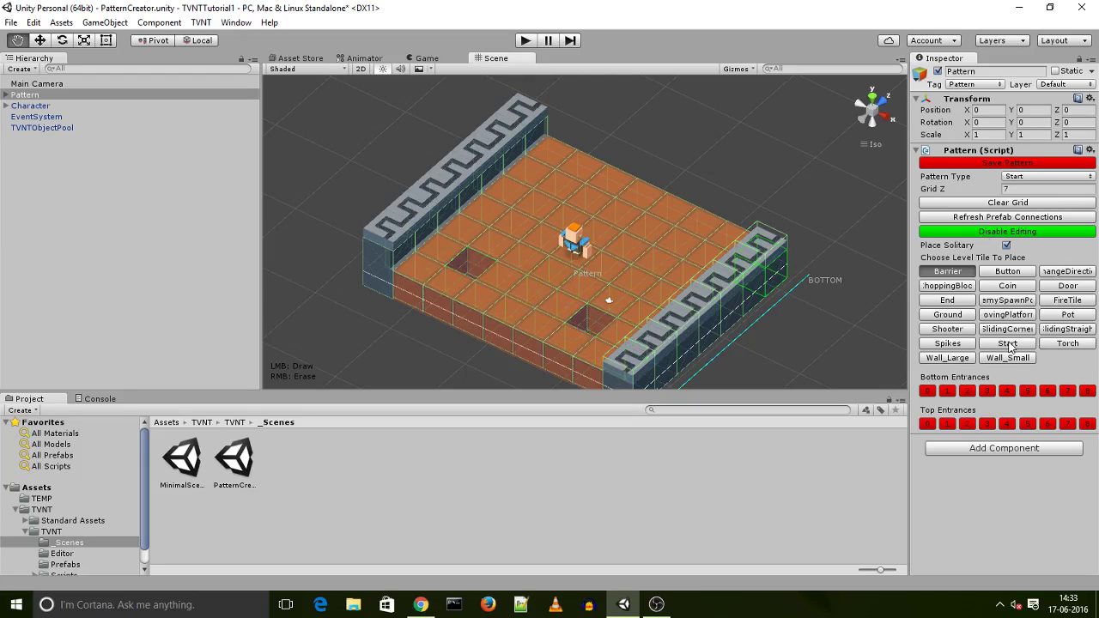
- Fill both holes with EnemySpawnPoint tiles, then disable tile editing
{"action": "left_click", "coordinate": [1004, 301]}
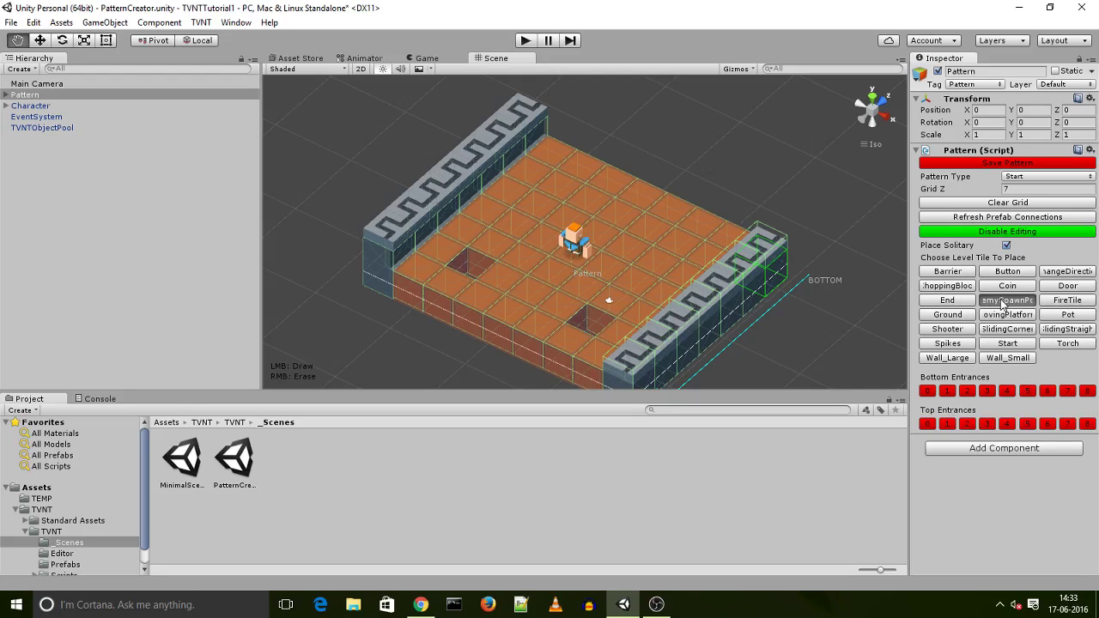
{"action": "left_click", "coordinate": [470, 273]}
{"action": "left_click", "coordinate": [470, 273]}
{"action": "left_click", "coordinate": [593, 319]}
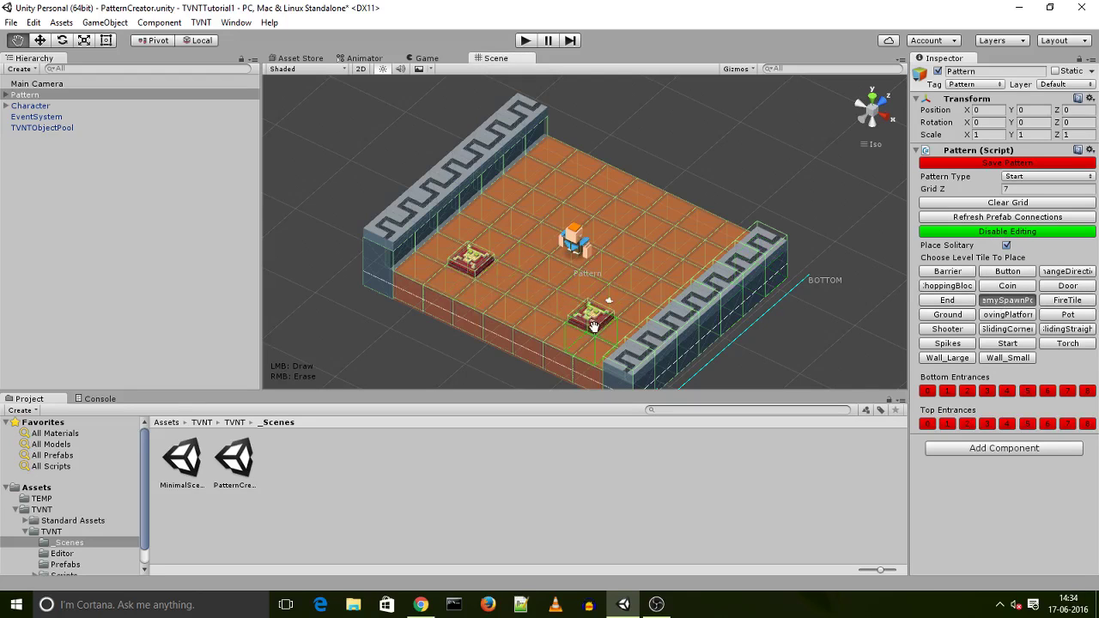
{"action": "left_click", "coordinate": [988, 233]}
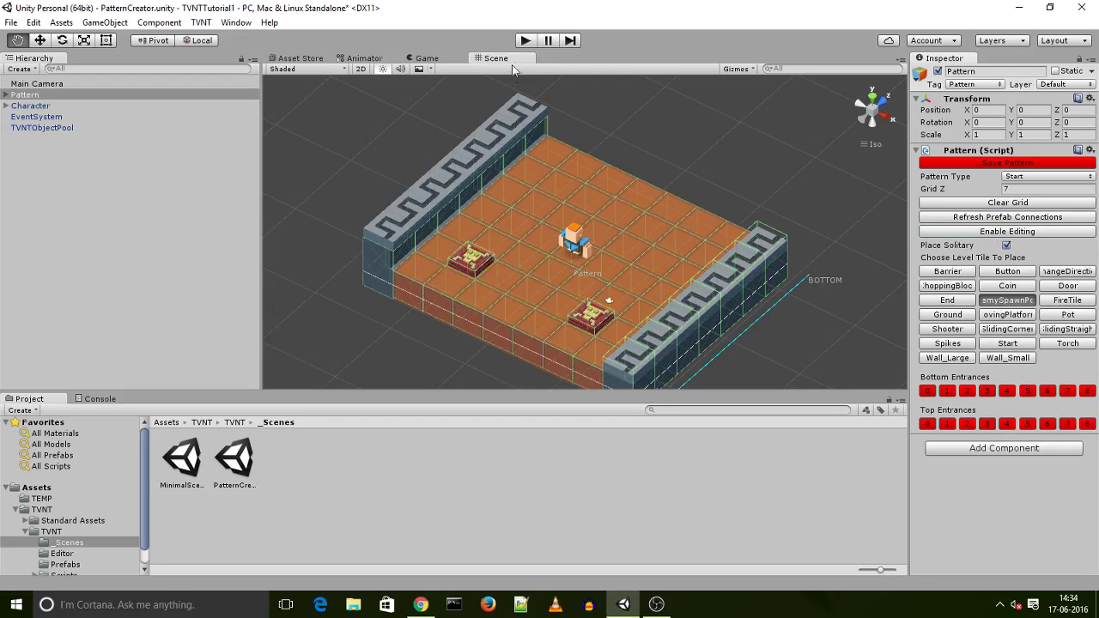
- Play-test the room with both enemy spawn points, then stop play mode
{"action": "left_click", "coordinate": [525, 40]}
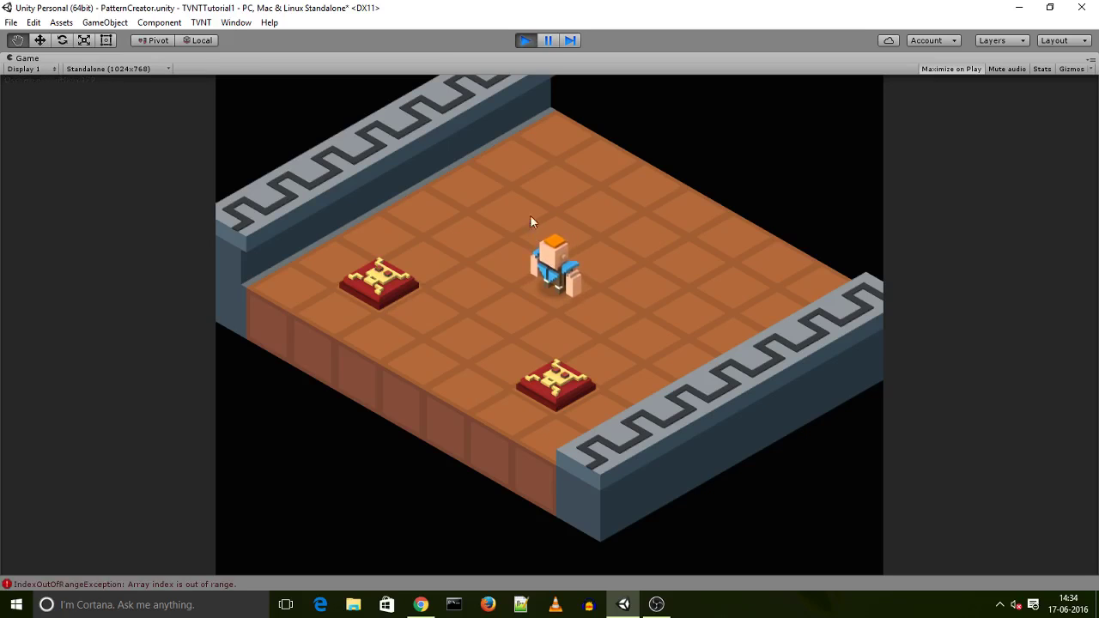
{"action": "left_click", "coordinate": [526, 40]}
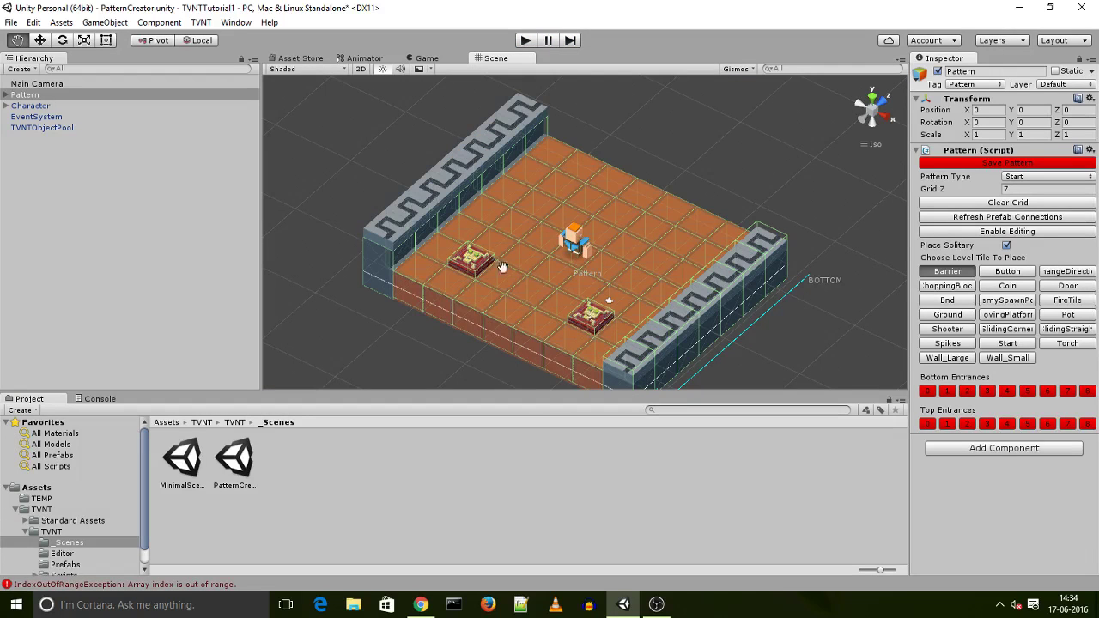
- Expand the Pattern in the Hierarchy and select spawn tile Tile_-2_-2
{"action": "left_click", "coordinate": [6, 94]}
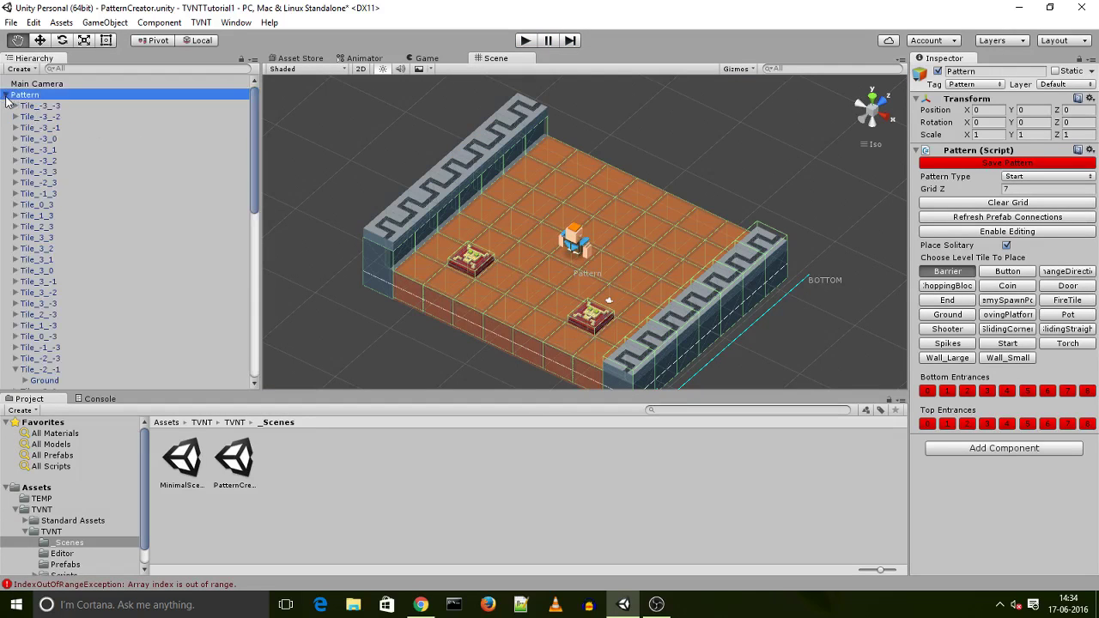
{"action": "scroll", "coordinate": [42, 176], "scroll_direction": "down", "scroll_amount": 10}
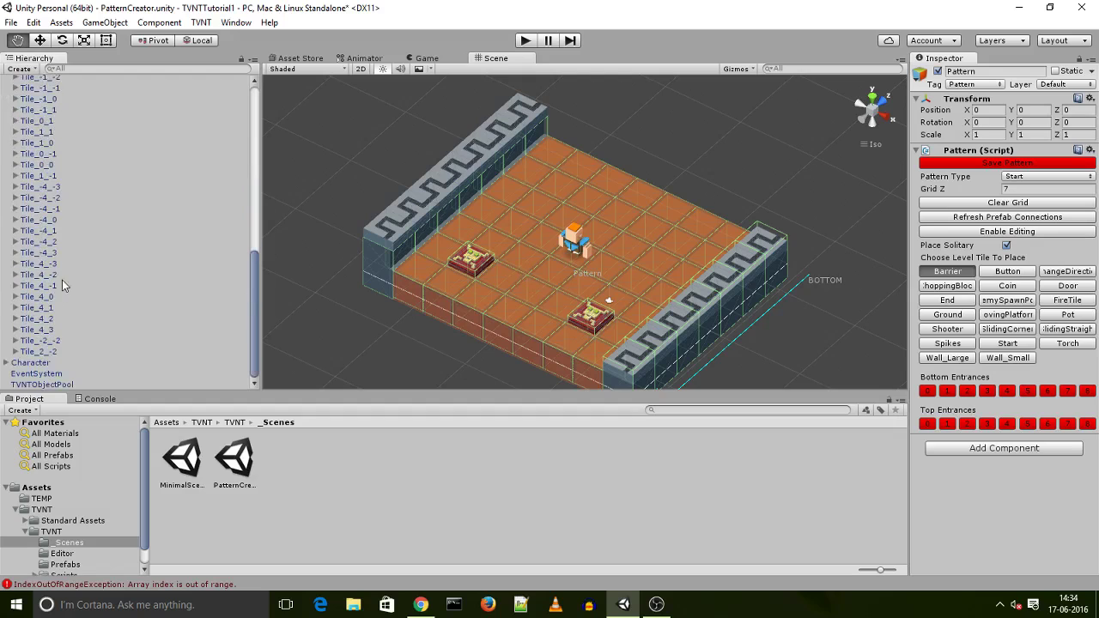
{"action": "left_click", "coordinate": [39, 352]}
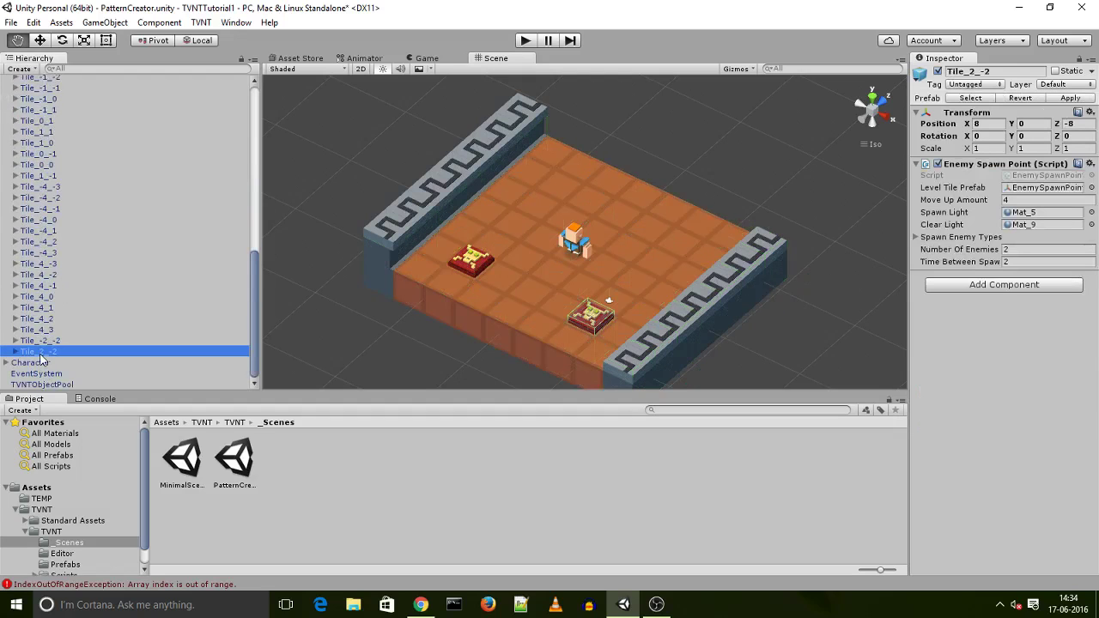
{"action": "left_click", "coordinate": [43, 341]}
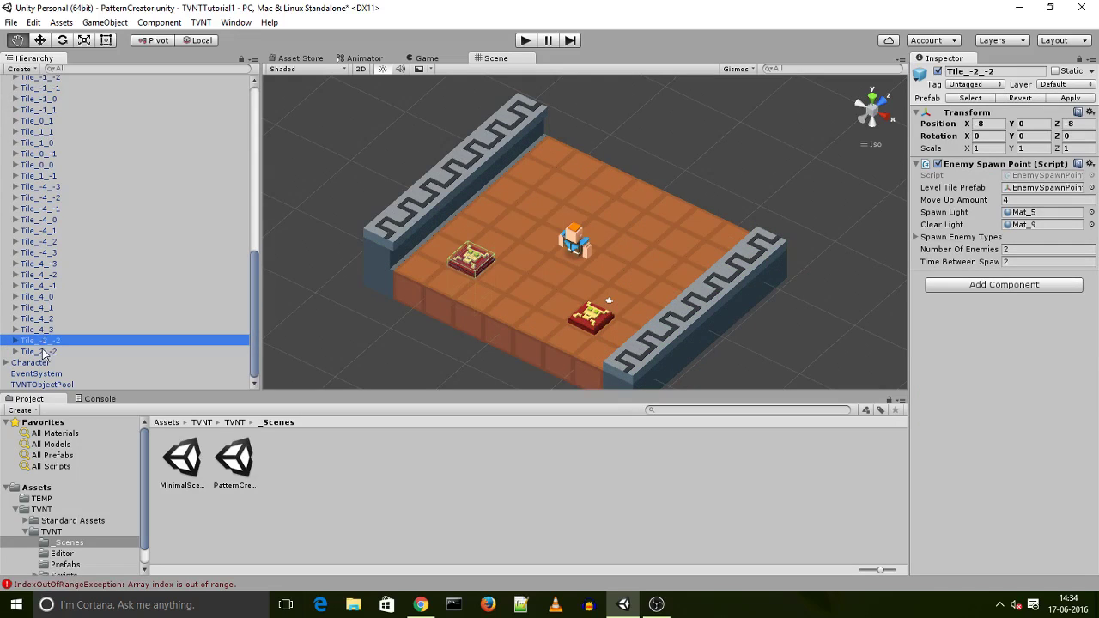
{"action": "left_click", "coordinate": [43, 352]}
{"action": "left_click", "coordinate": [43, 342]}
- Set Tile_-2_-2's Spawn Enemy Types list size to 1
{"action": "left_click", "coordinate": [916, 241]}
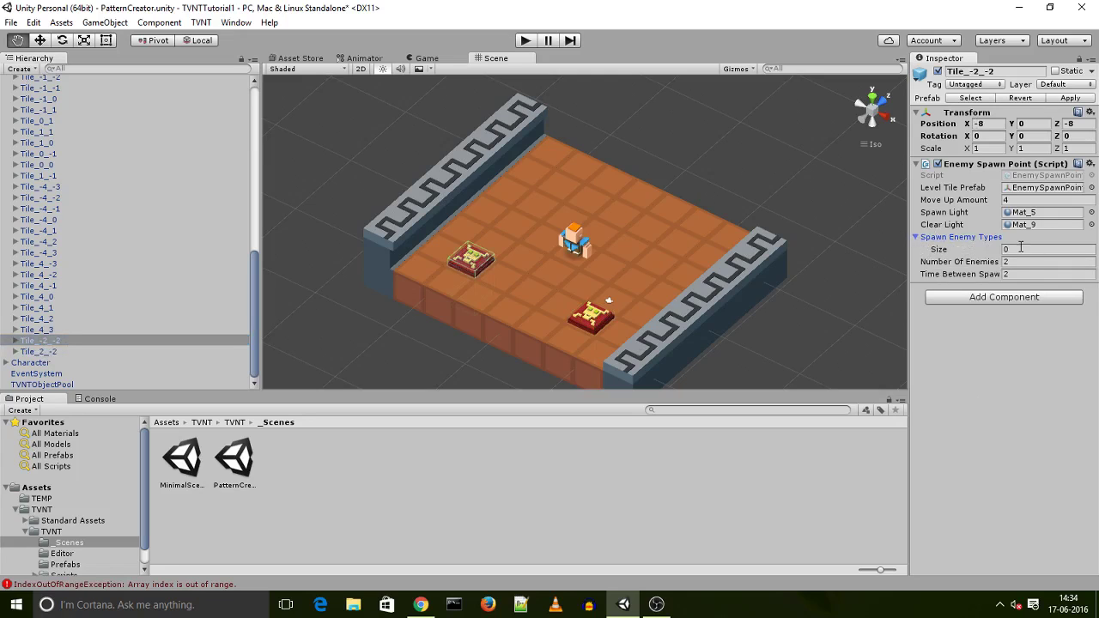
{"action": "left_click", "coordinate": [1018, 249]}
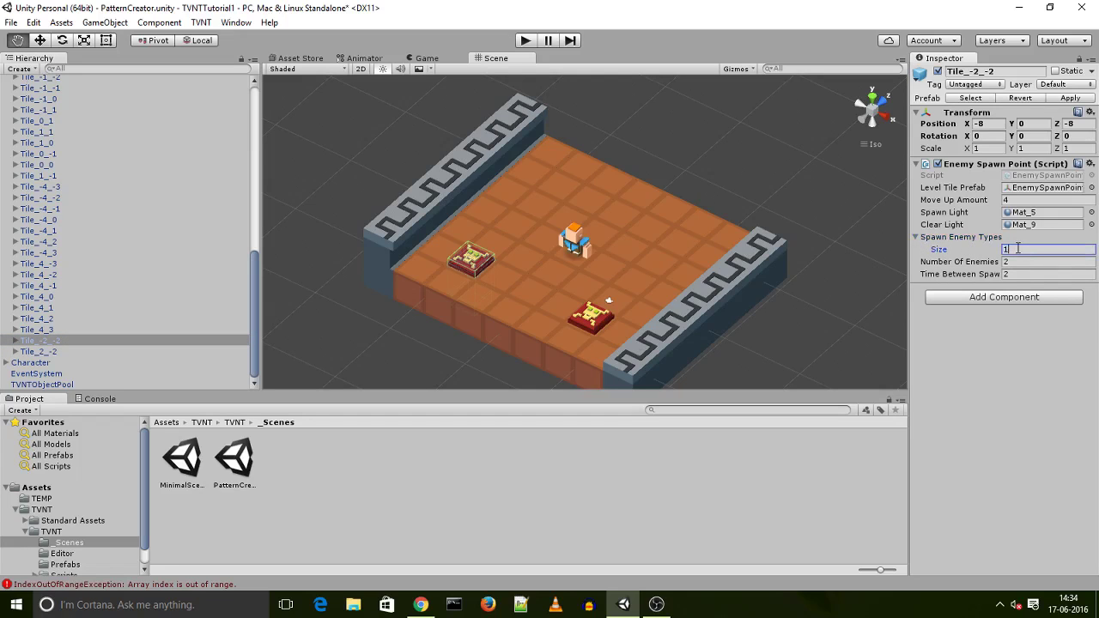
{"action": "type", "text": "1"}
{"action": "key", "text": "Return"}
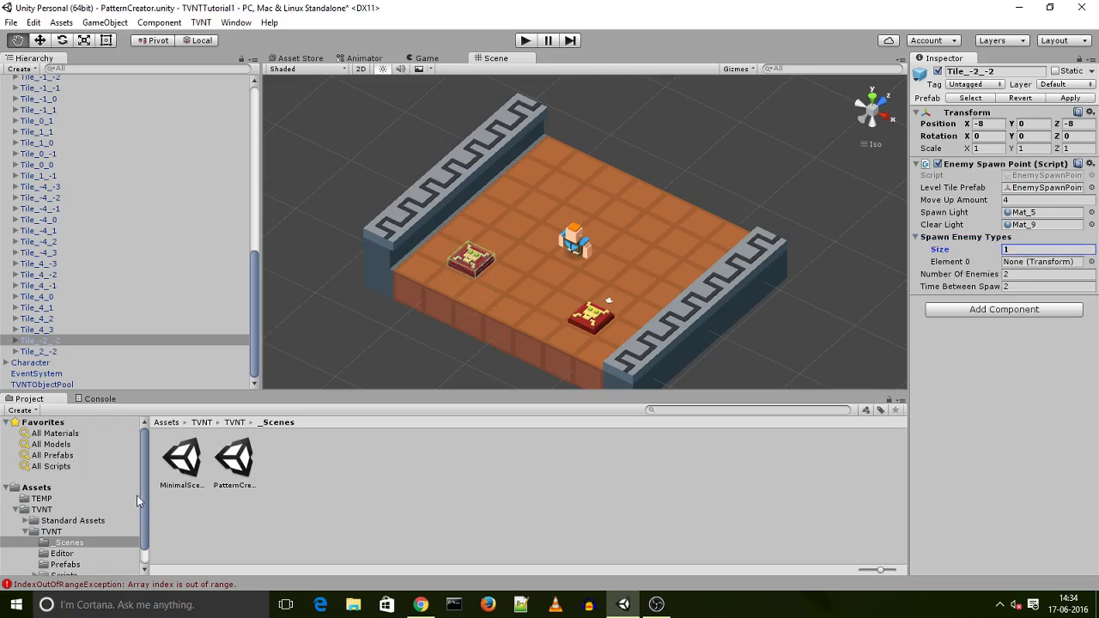
- Browse to TVNT_Samples > Common > Prefabs > Enemies and reselect Tile_-2_-2
{"action": "scroll", "coordinate": [76, 554], "scroll_direction": "down", "scroll_amount": 2}
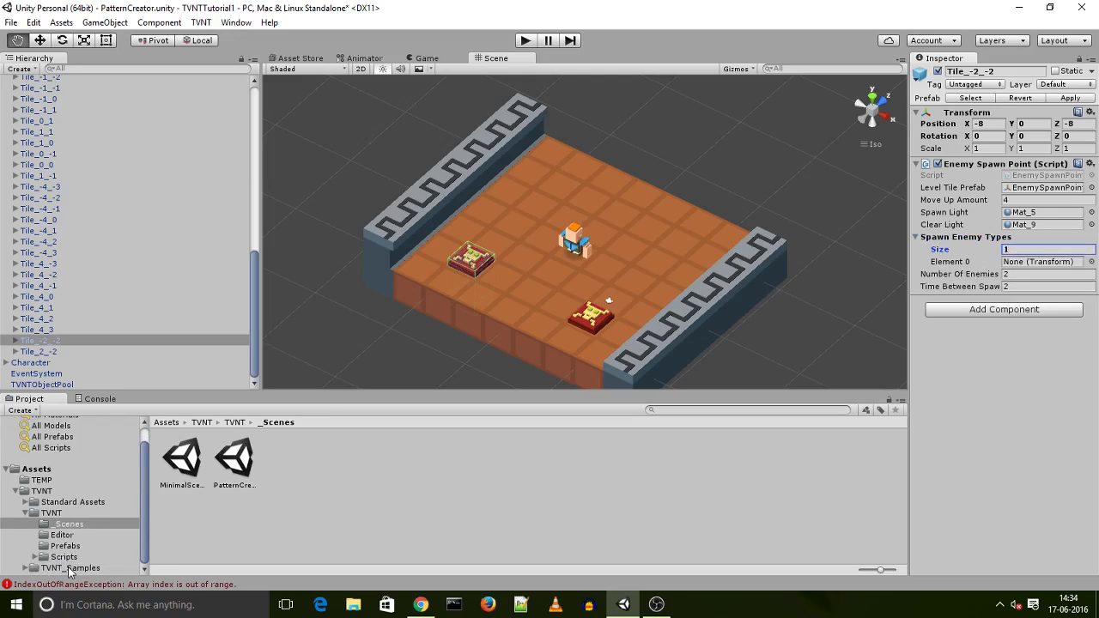
{"action": "left_click", "coordinate": [68, 567]}
{"action": "double_click", "coordinate": [190, 455]}
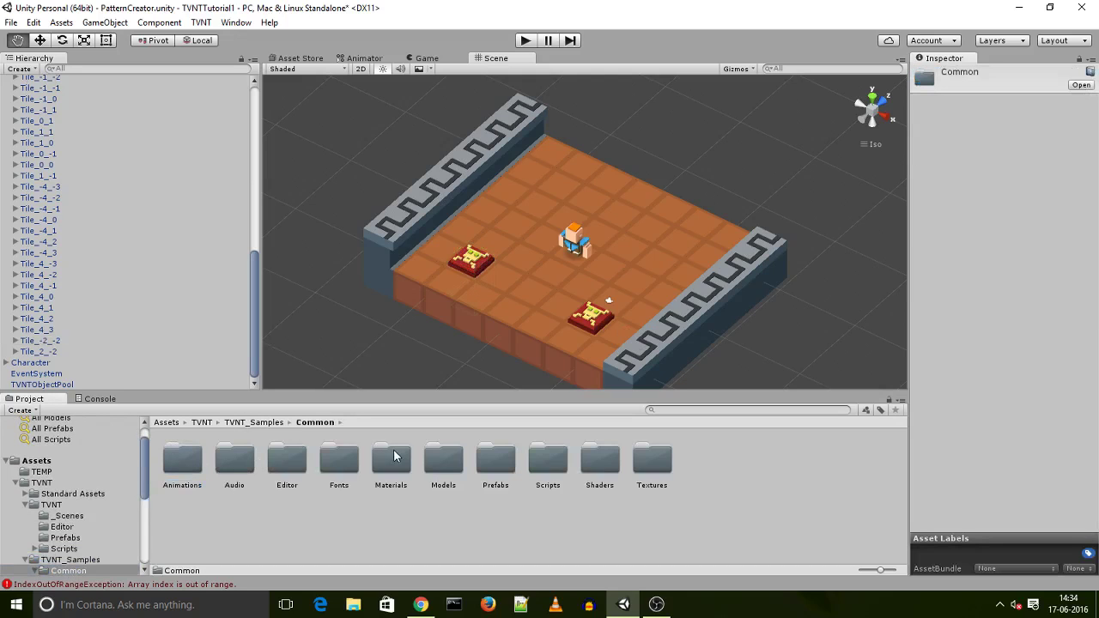
{"action": "double_click", "coordinate": [496, 461]}
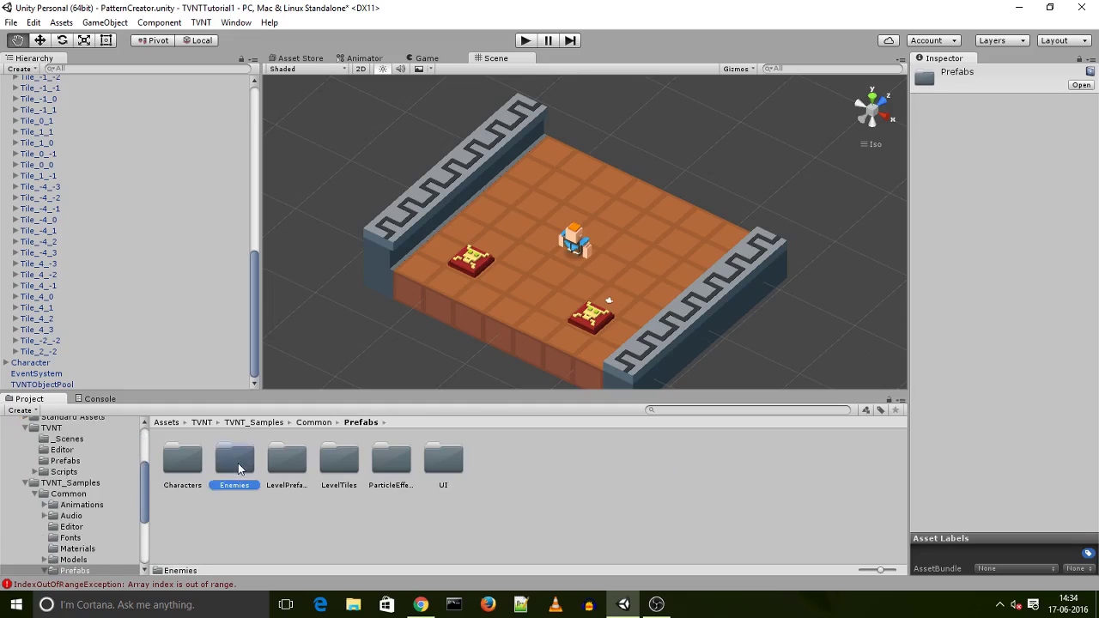
{"action": "double_click", "coordinate": [235, 459]}
{"action": "left_click", "coordinate": [48, 341]}
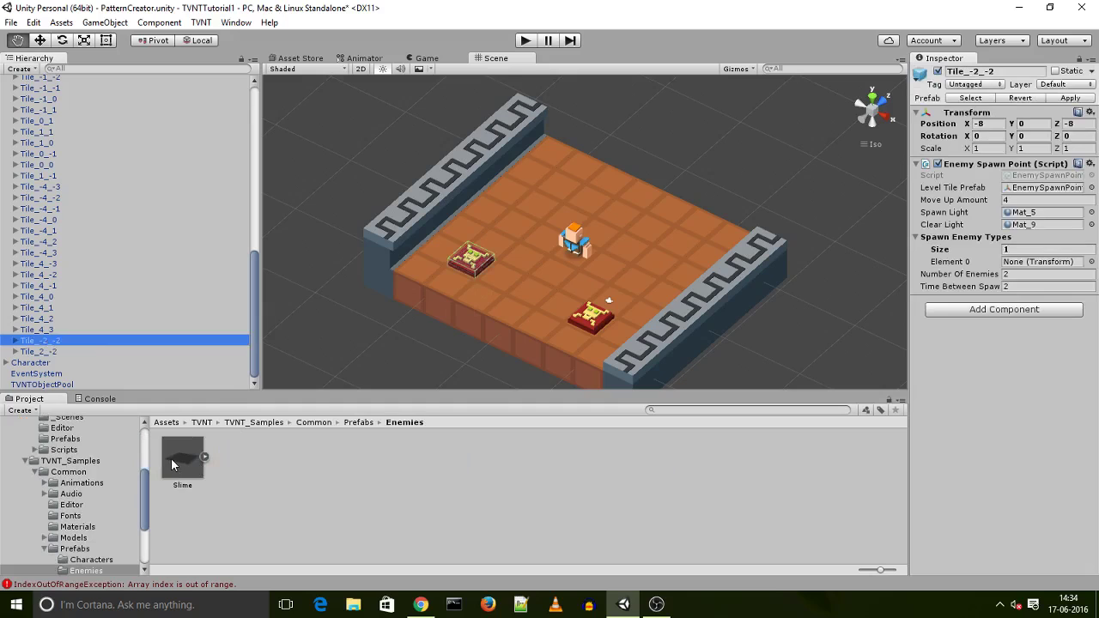
- Assign the Slime prefab to Tile_-2_-2's Element 0 and set Number Of Enemies to 1
{"action": "left_click_drag", "start_coordinate": [172, 458], "coordinate": [1014, 267]}
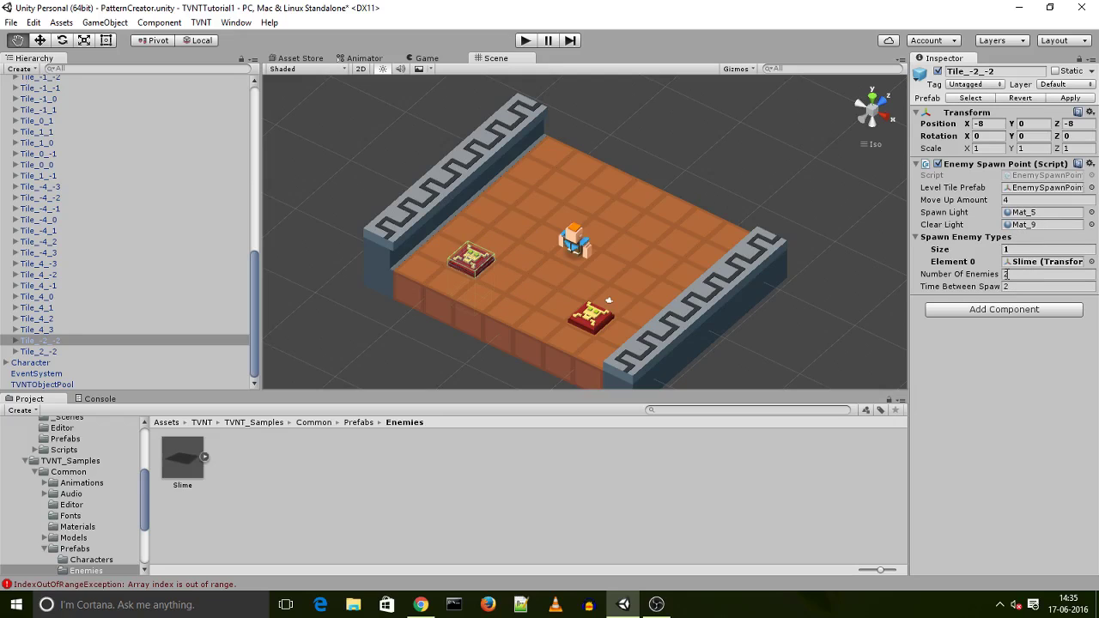
{"action": "left_click", "coordinate": [1005, 274]}
{"action": "key", "text": "Return"}
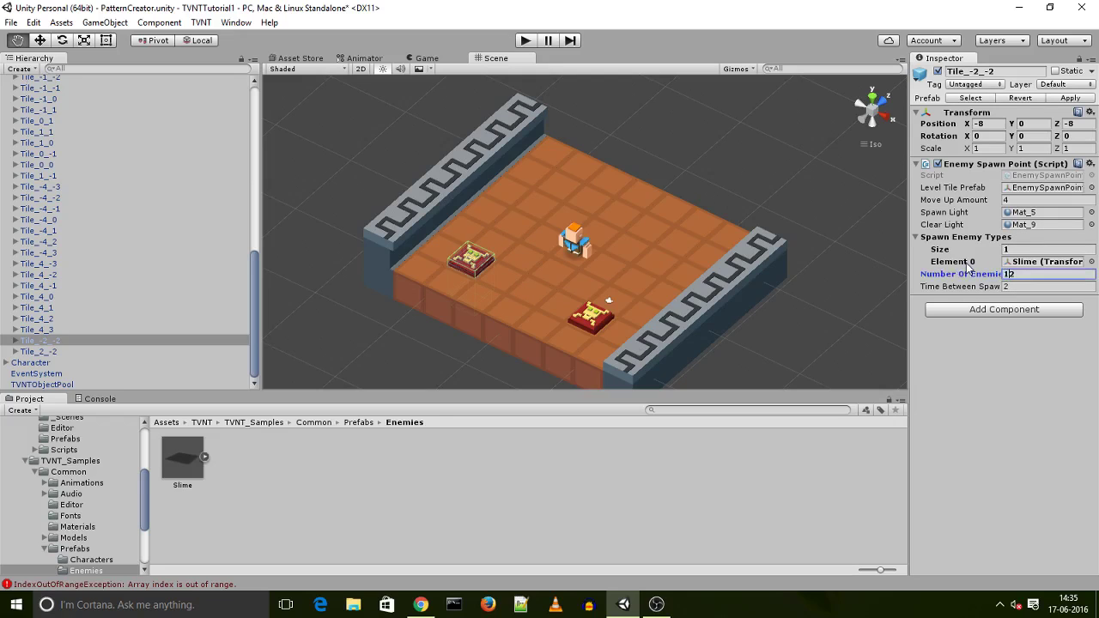
{"action": "key", "text": "Return"}
{"action": "type", "text": "1"}
- Give Tile_2_-2 one Slime enemy type with Number Of Enemies 1, then enter Play mode
{"action": "left_click", "coordinate": [47, 352]}
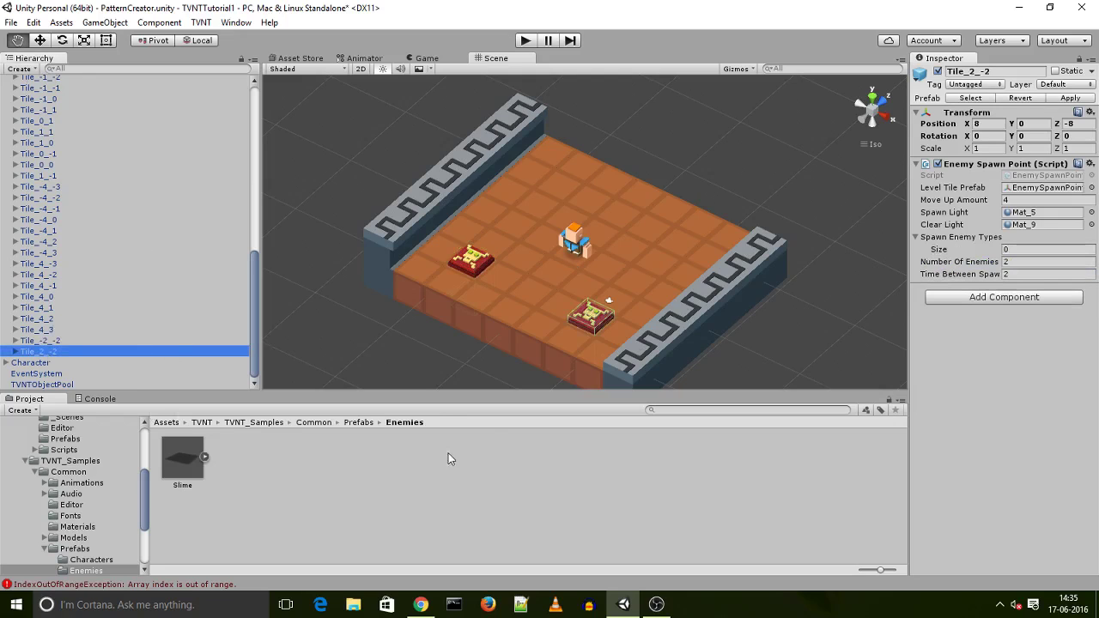
{"action": "left_click", "coordinate": [1015, 248]}
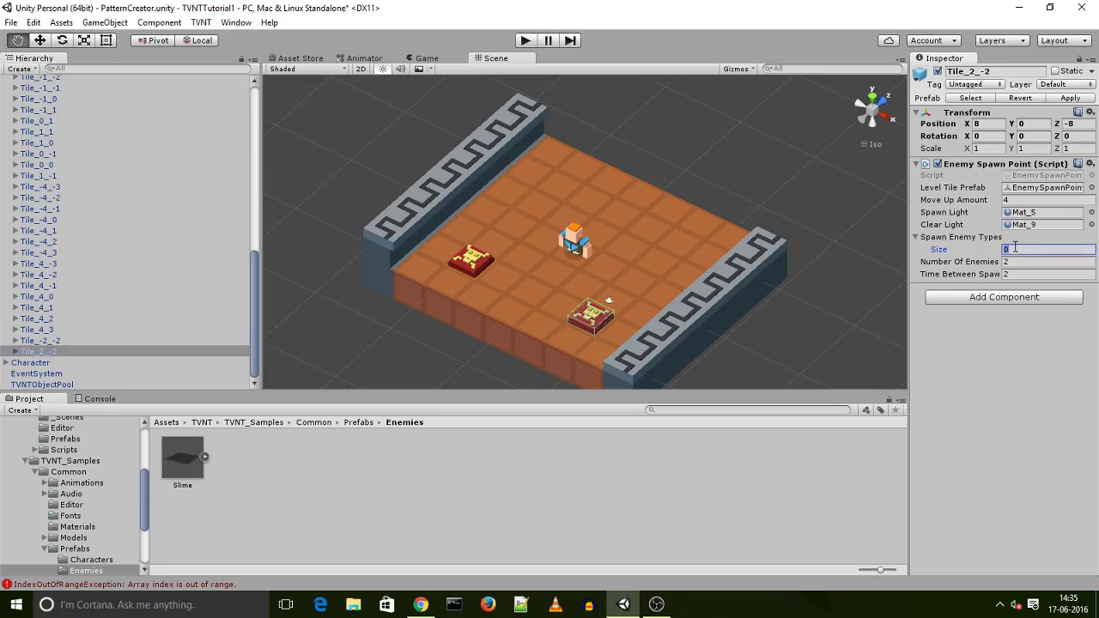
{"action": "key", "text": "Return"}
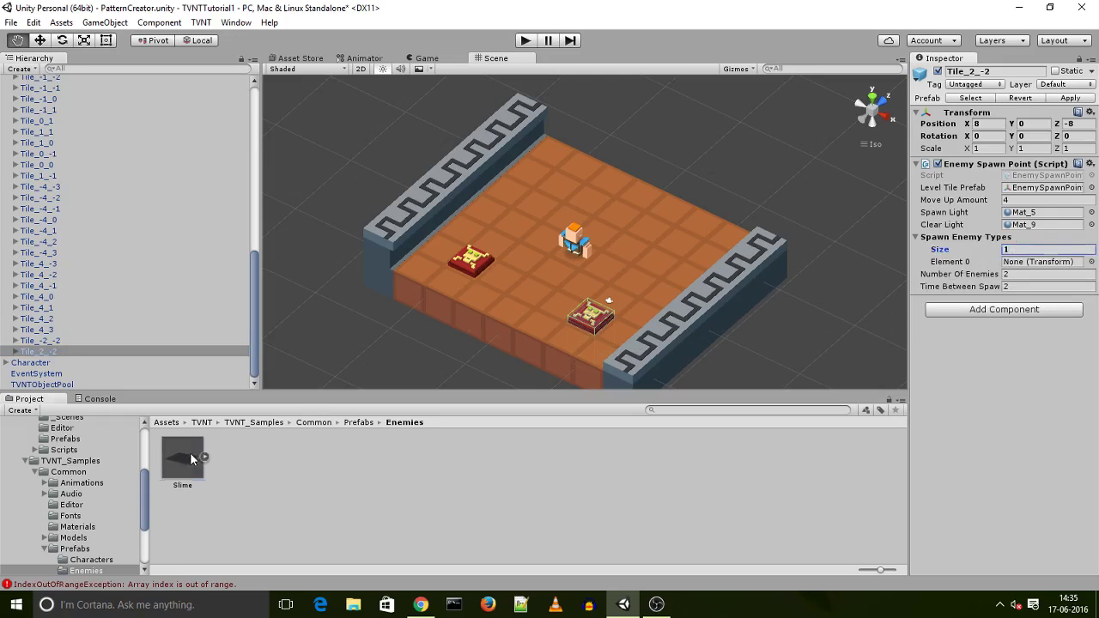
{"action": "left_click_drag", "start_coordinate": [190, 452], "coordinate": [1017, 262]}
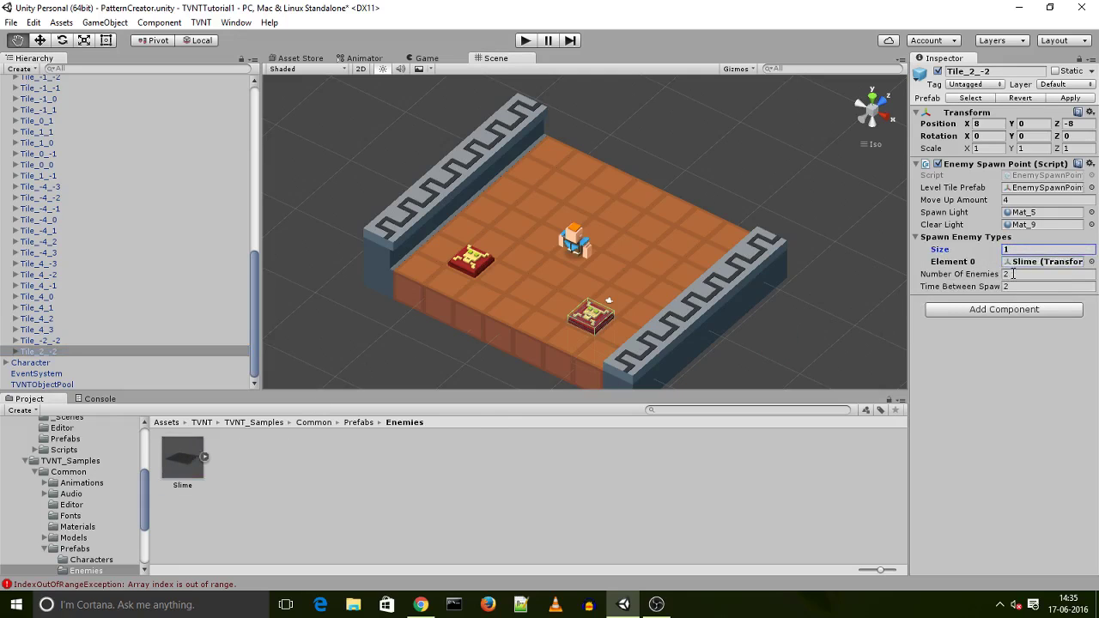
{"action": "left_click", "coordinate": [1013, 273]}
{"action": "type", "text": "1"}
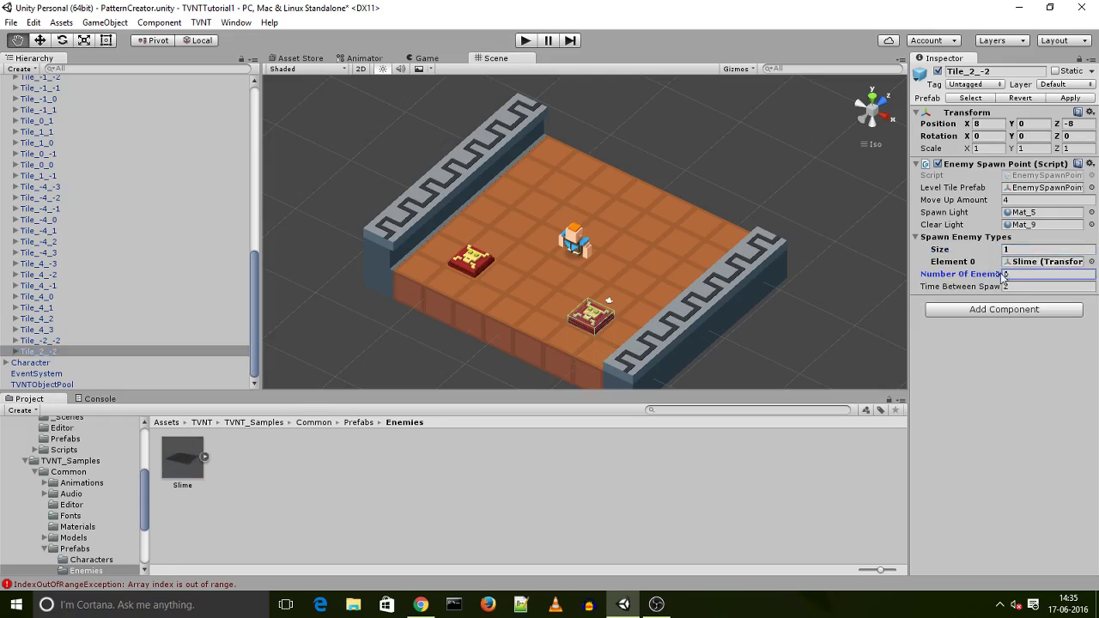
{"action": "left_click", "coordinate": [524, 42]}
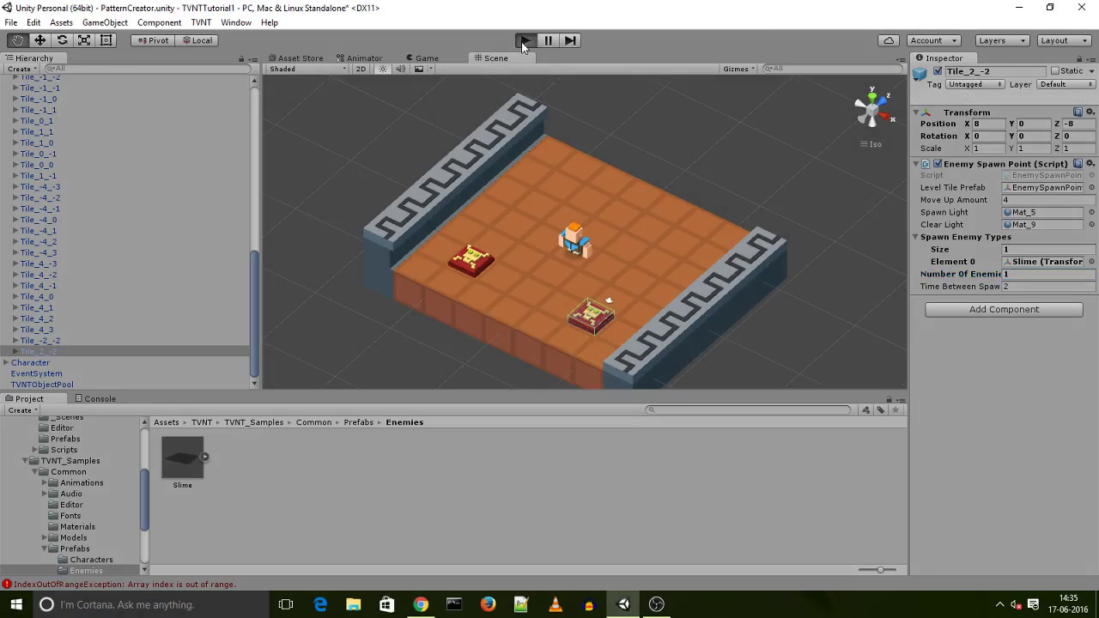